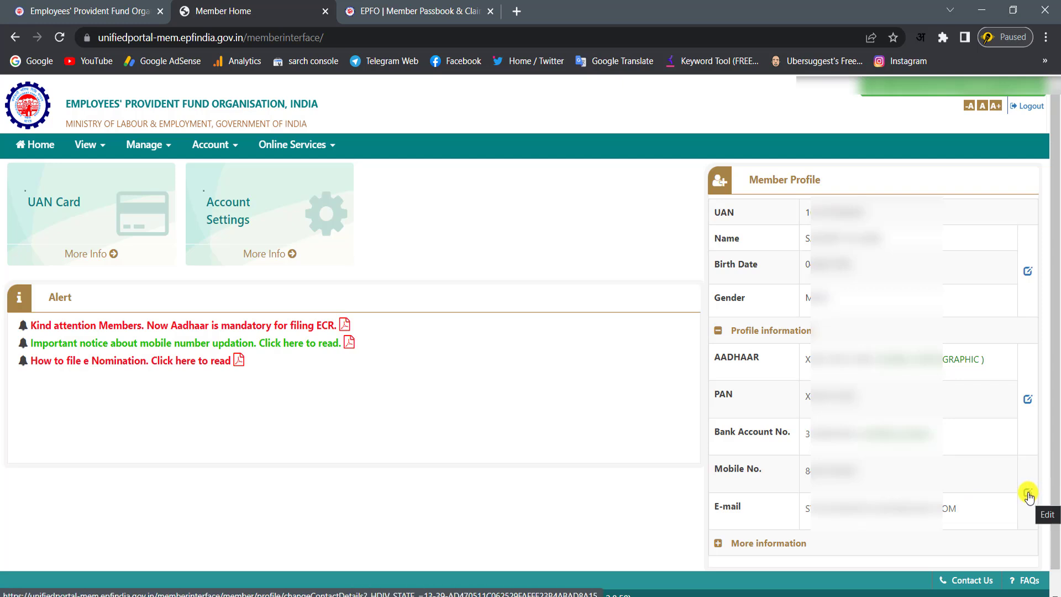
Open the member's Profile page in a new browser tab and review the member details.
{"action": "left_click", "coordinate": [1027, 493]}
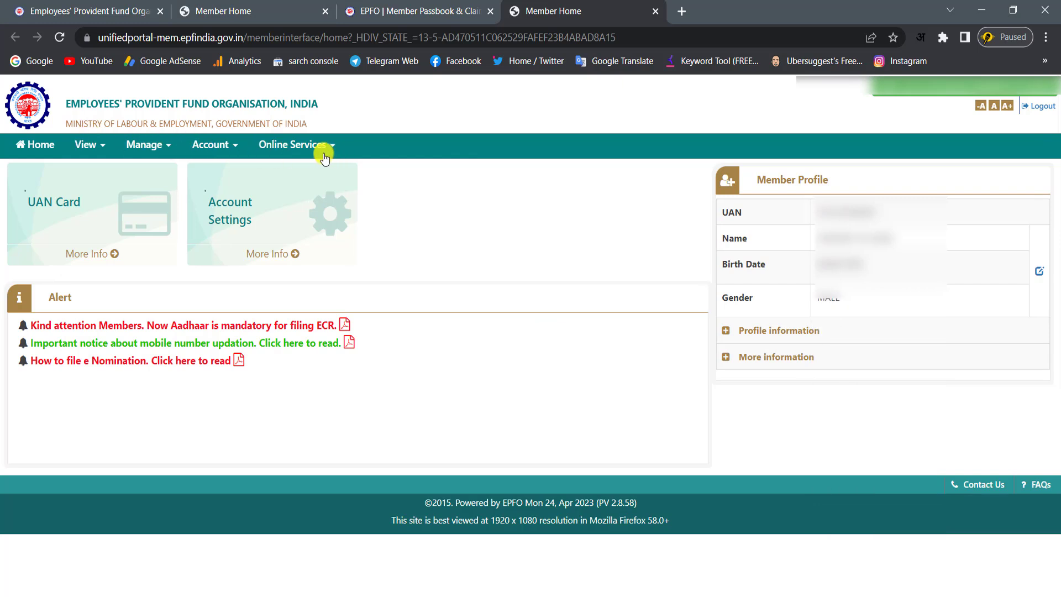
{"action": "left_click", "coordinate": [100, 147]}
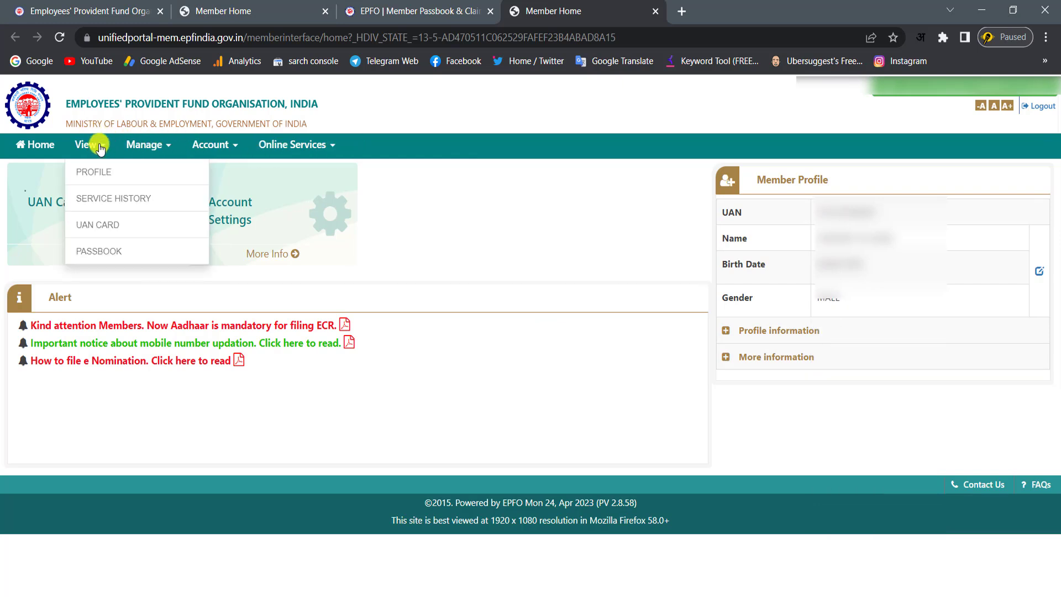
{"action": "right_click", "coordinate": [102, 174]}
{"action": "left_click", "coordinate": [133, 183]}
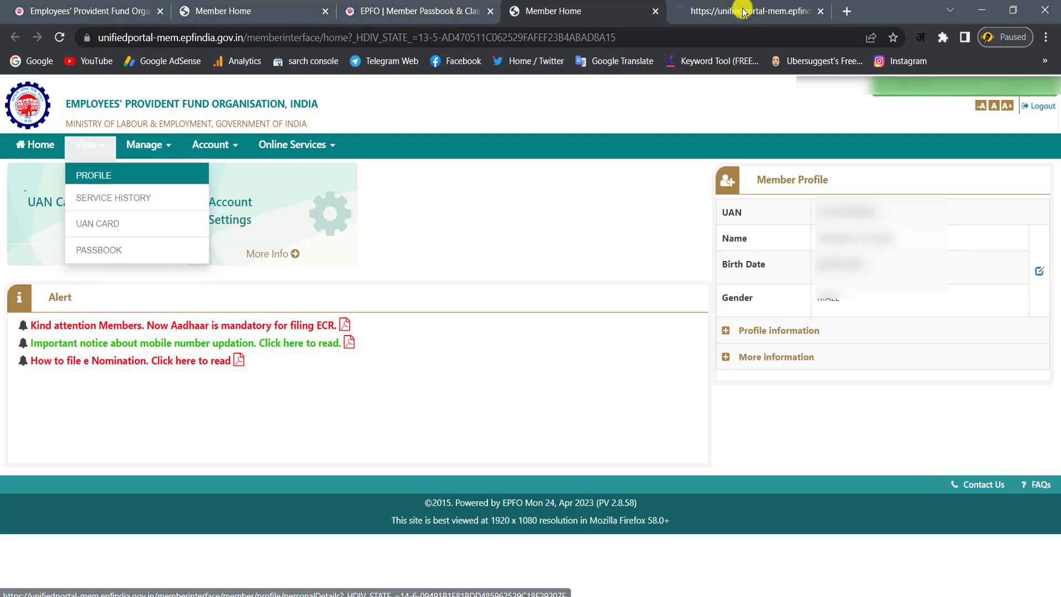
{"action": "left_click", "coordinate": [713, 11]}
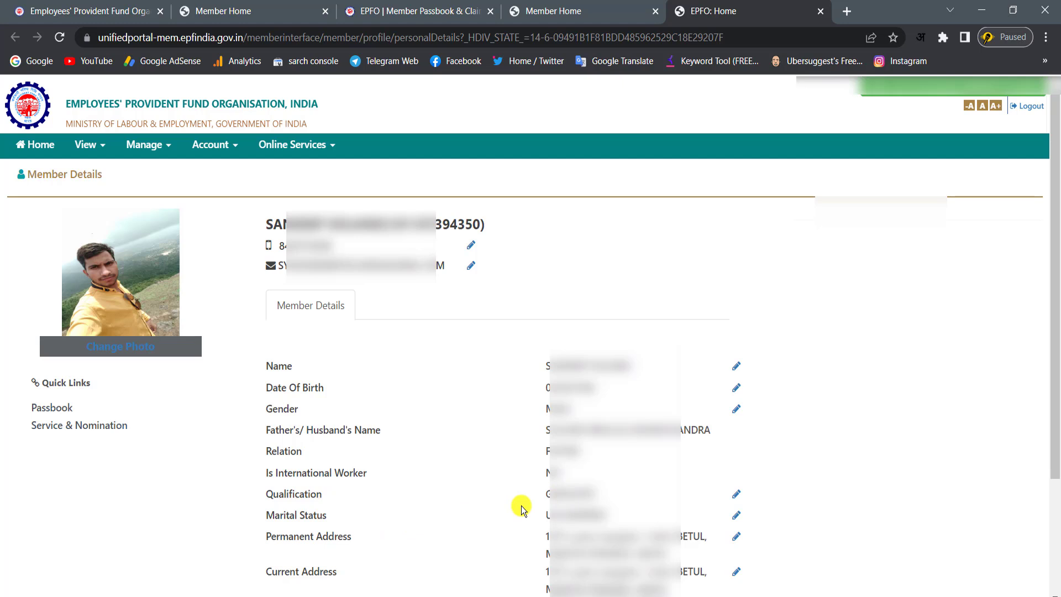
{"action": "scroll", "coordinate": [522, 506], "scroll_direction": "down", "scroll_amount": 1}
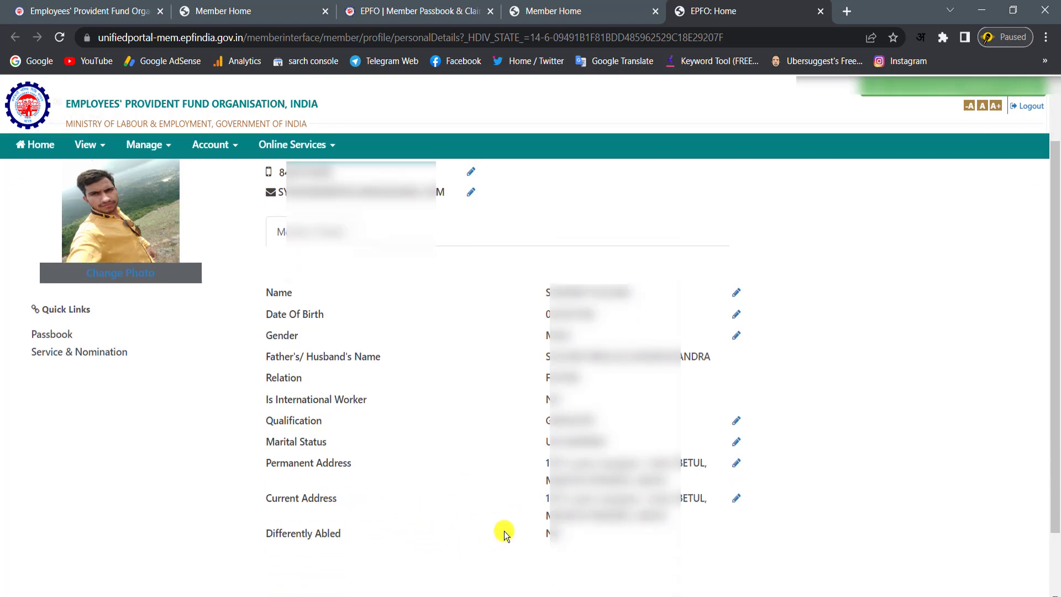
{"action": "scroll", "coordinate": [512, 523], "scroll_direction": "up", "scroll_amount": 1}
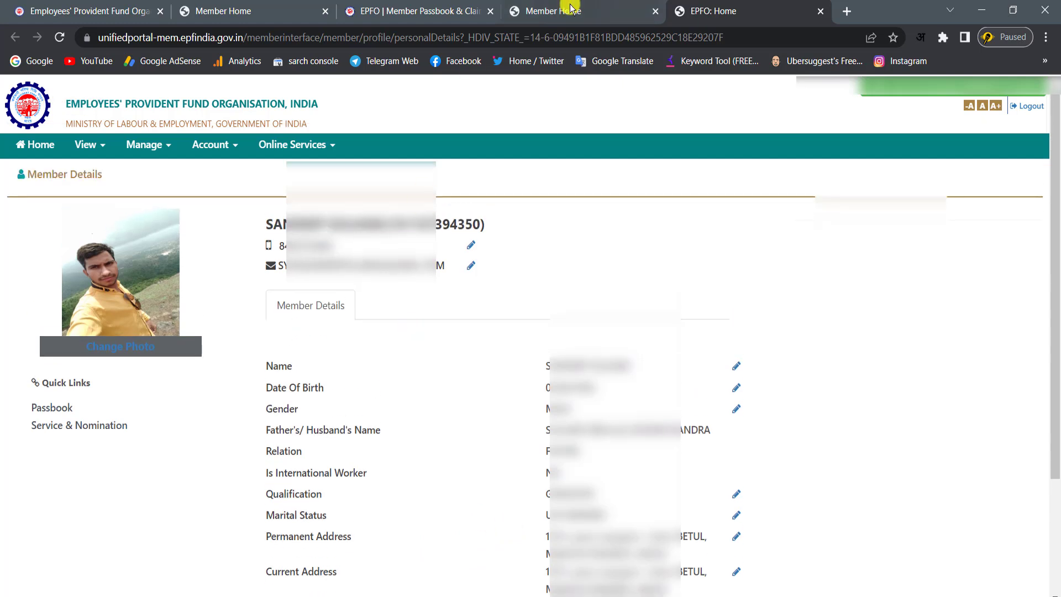
From the member home page, open Service History in a new browser tab and view the service details.
{"action": "key", "text": "ctrl+2"}
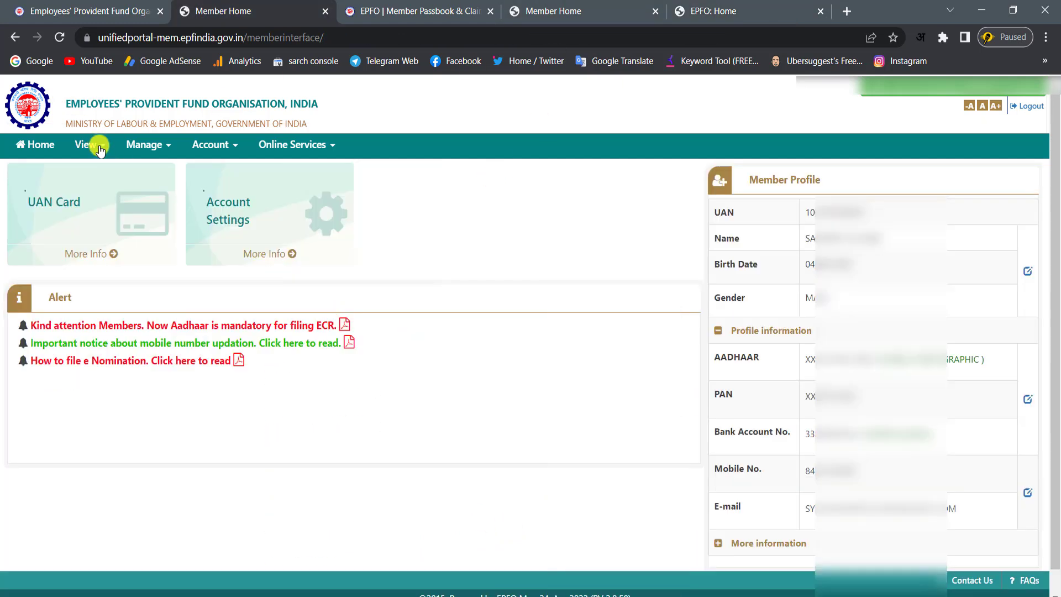
{"action": "left_click", "coordinate": [99, 148]}
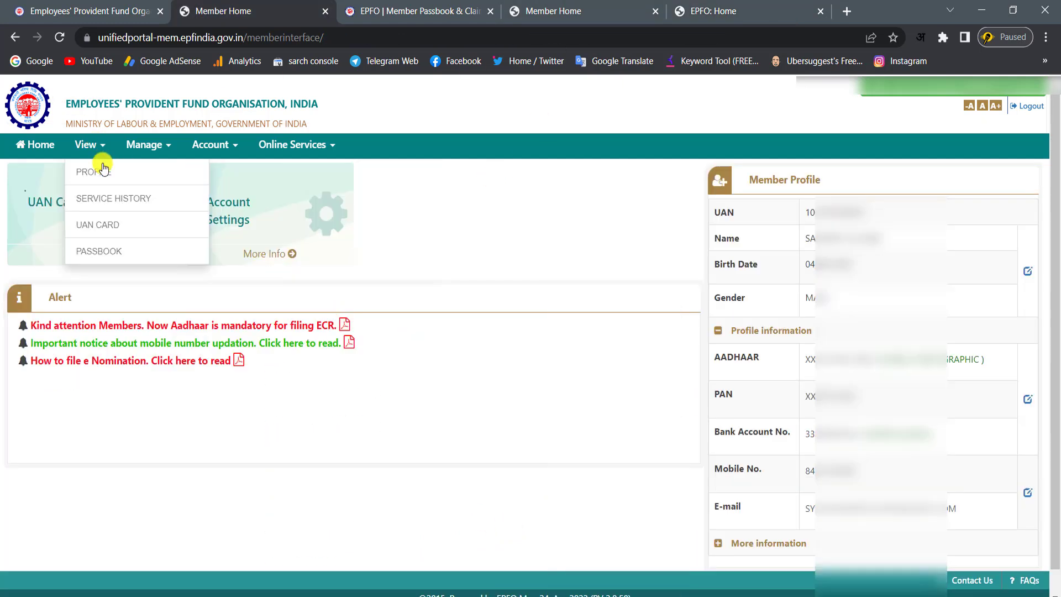
{"action": "right_click", "coordinate": [154, 204]}
{"action": "left_click", "coordinate": [216, 214]}
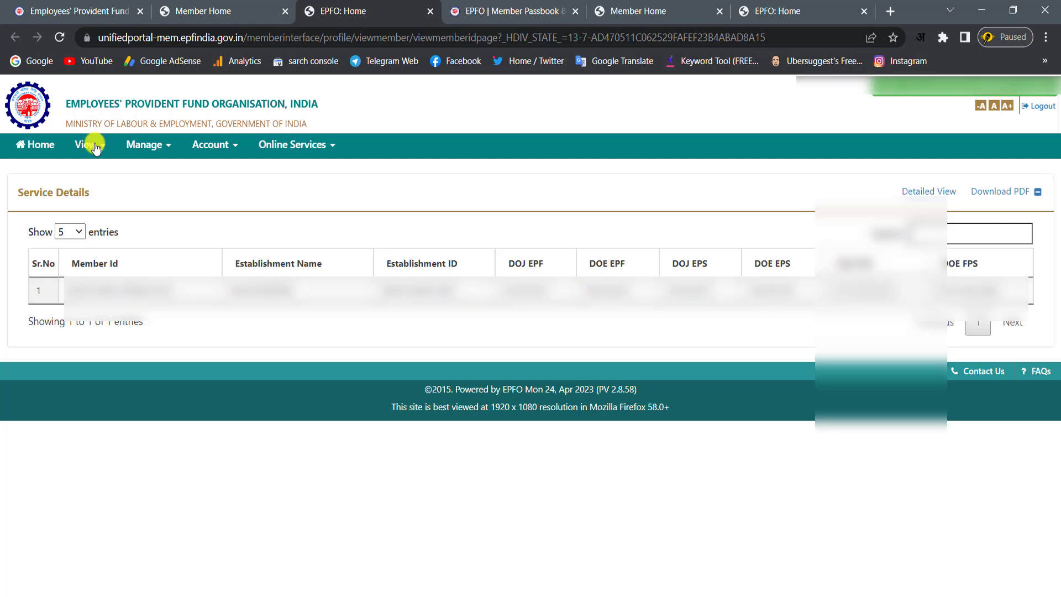
{"action": "left_click", "coordinate": [94, 145]}
{"action": "left_click", "coordinate": [442, 194]}
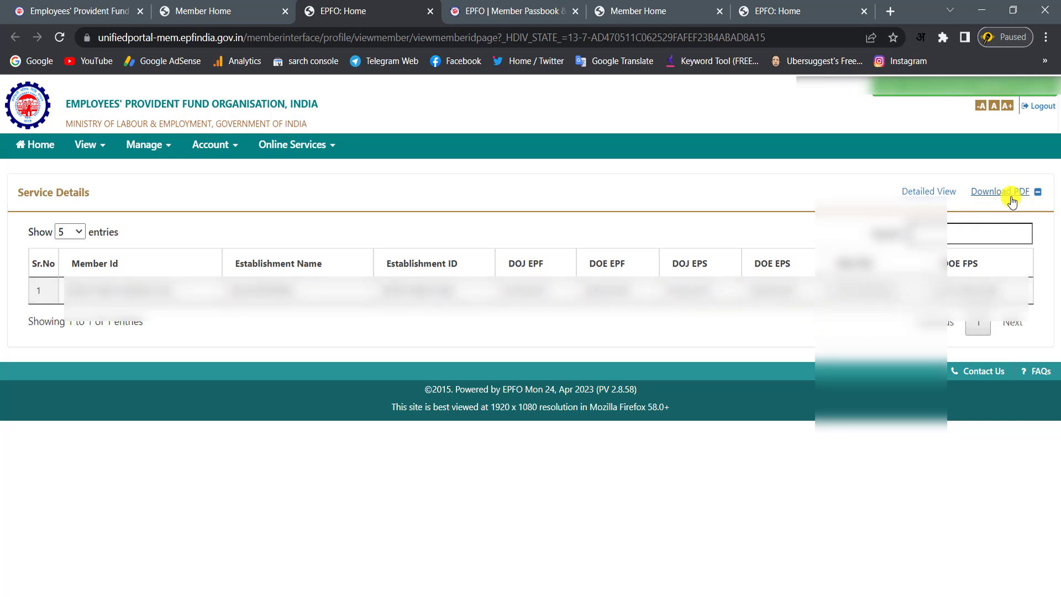
Return to the member home page and open the UAN Card in a new browser tab.
{"action": "left_click", "coordinate": [209, 10]}
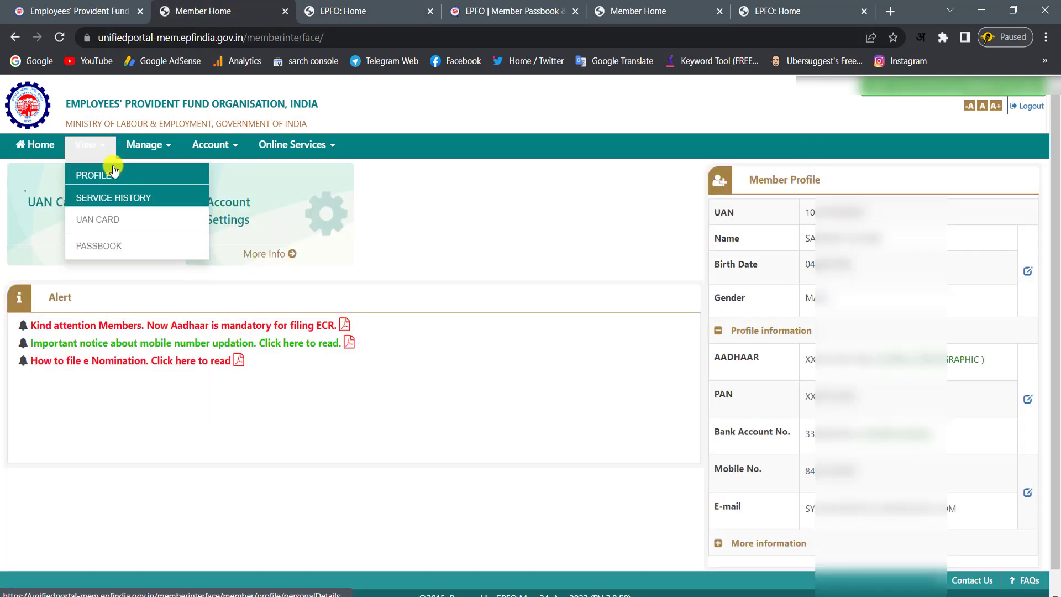
{"action": "right_click", "coordinate": [111, 227]}
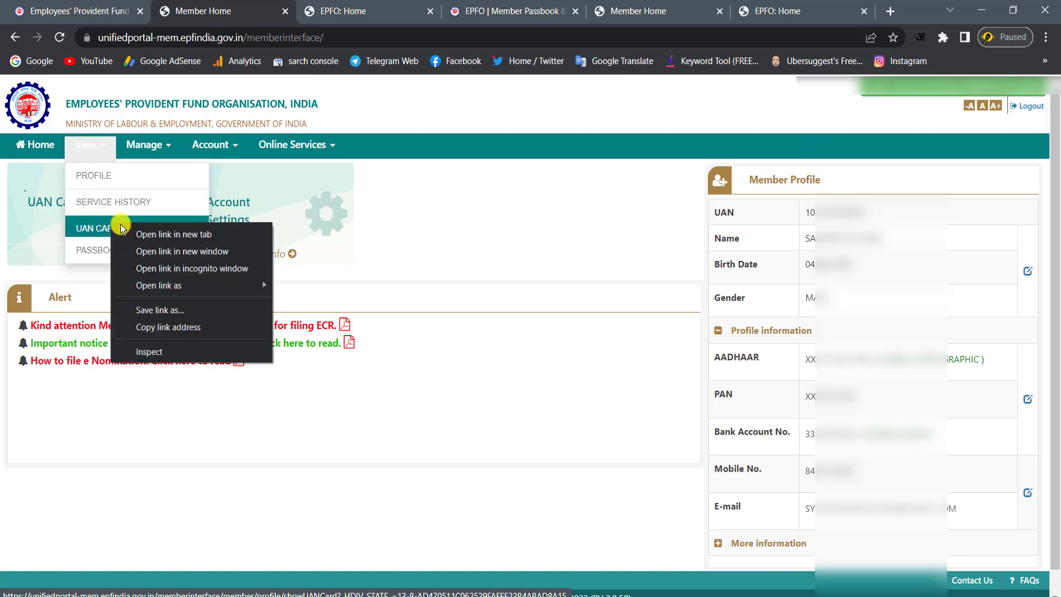
{"action": "left_click", "coordinate": [148, 230]}
{"action": "left_click", "coordinate": [425, 12]}
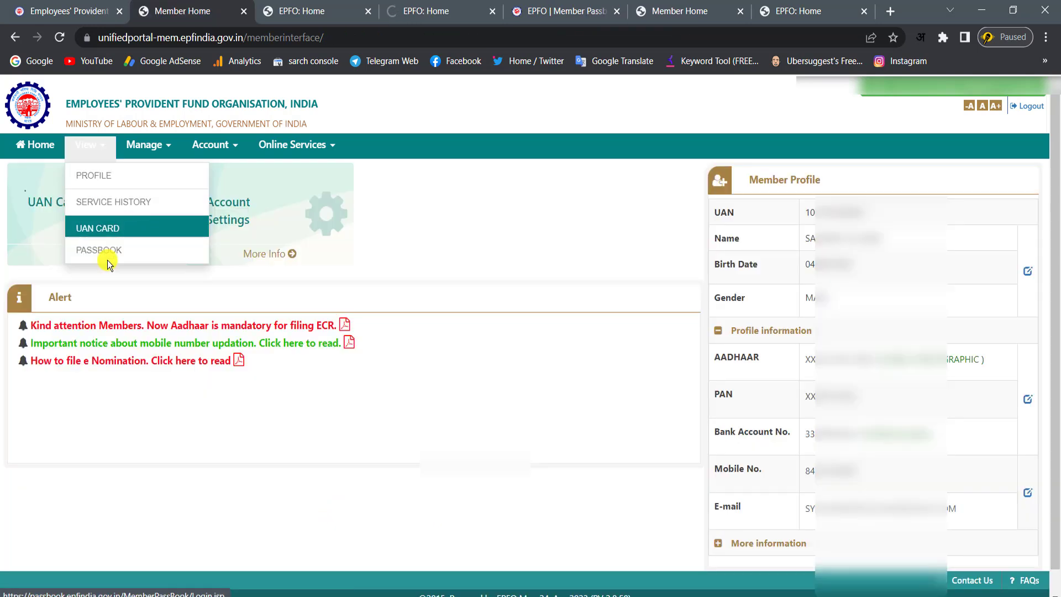
Open the Passbook link in a new browser tab and view the EPF Passbook & Claim Status sign-in page.
{"action": "right_click", "coordinate": [133, 251]}
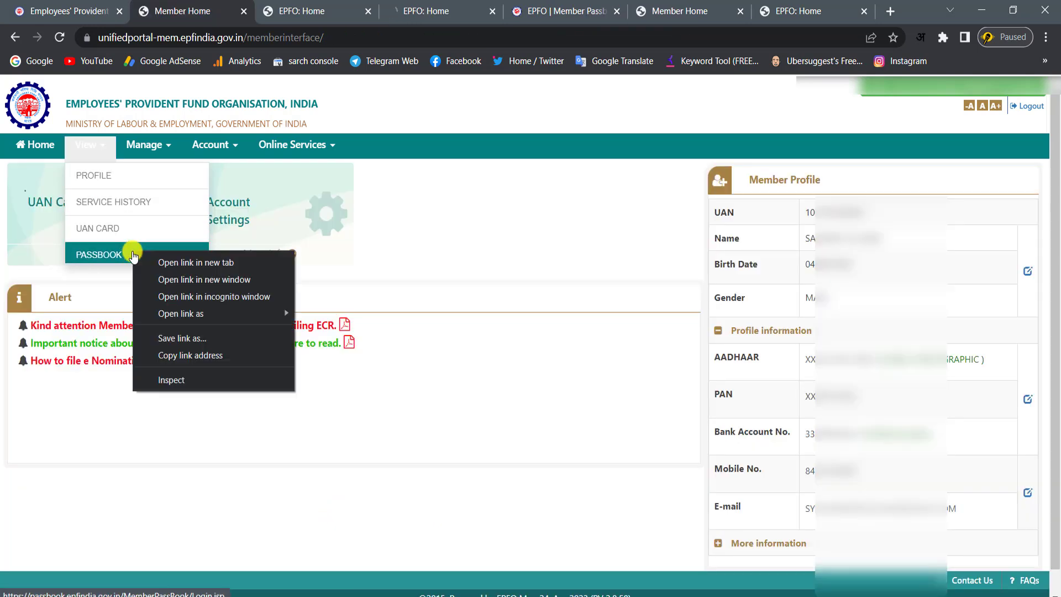
{"action": "left_click", "coordinate": [149, 258]}
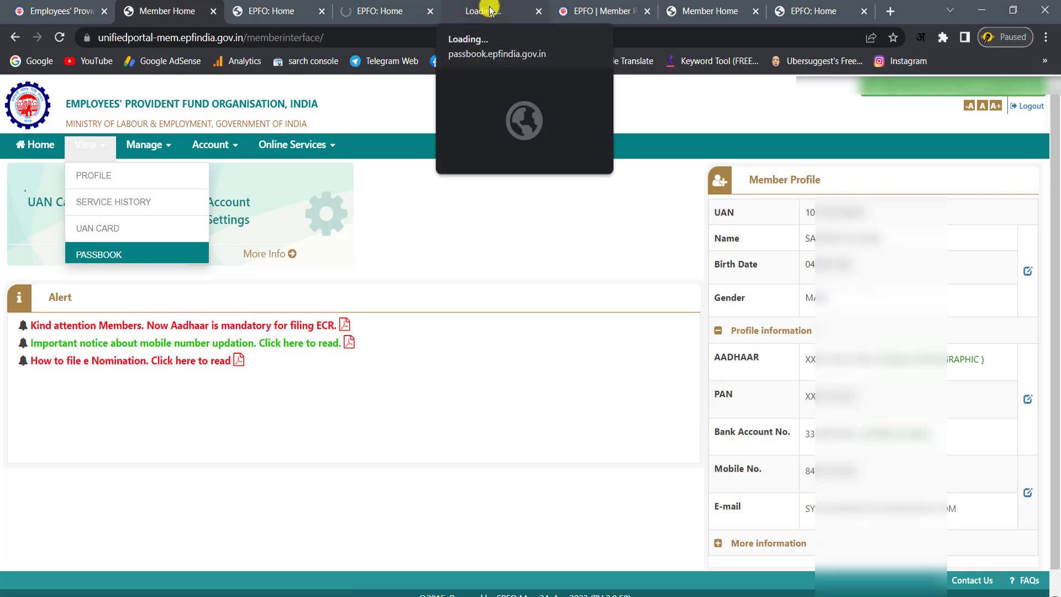
{"action": "left_click", "coordinate": [488, 10]}
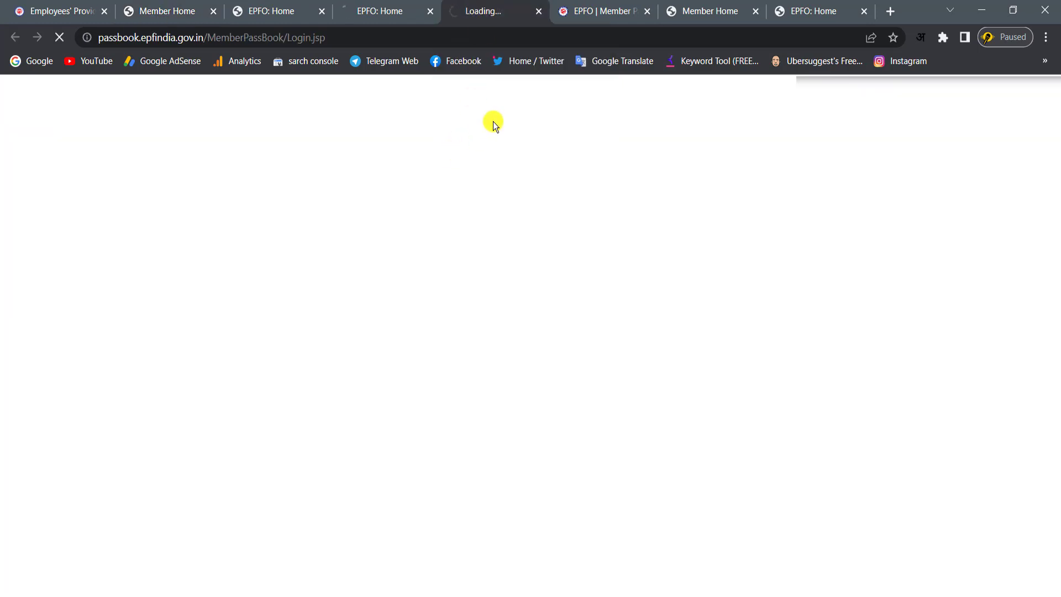
{"action": "left_click", "coordinate": [596, 10]}
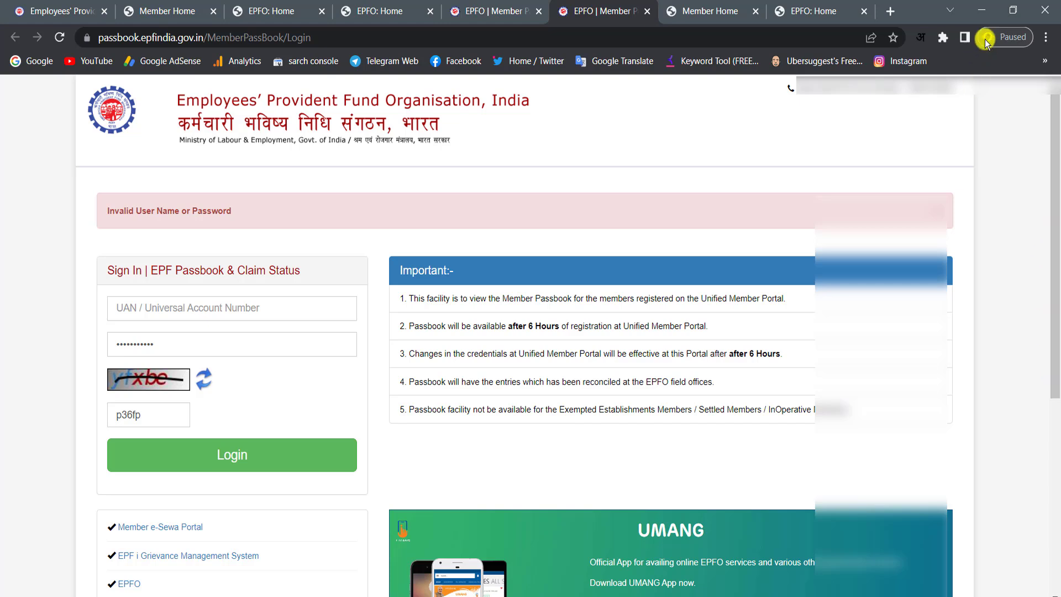
From the member home page, open Basic Details in a new browser tab and inspect the Select Employer options.
{"action": "left_click", "coordinate": [166, 11]}
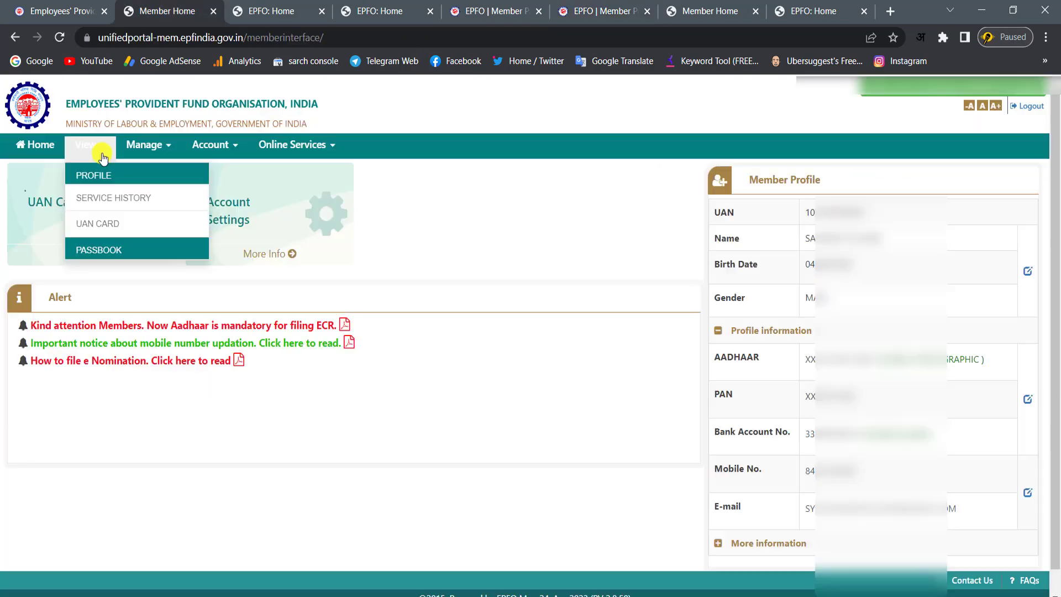
{"action": "left_click", "coordinate": [505, 202]}
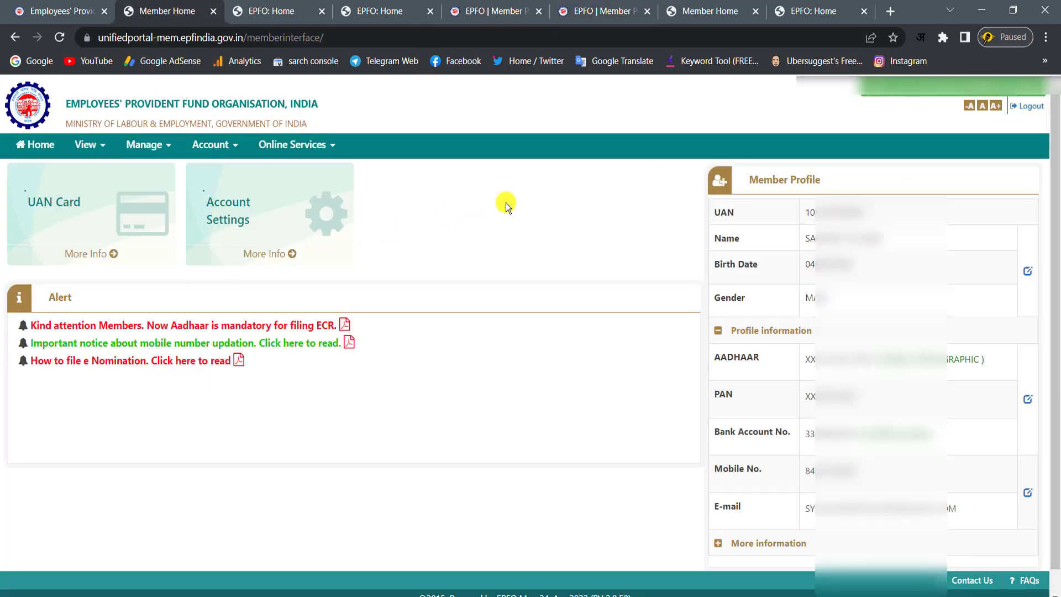
{"action": "left_click", "coordinate": [158, 148]}
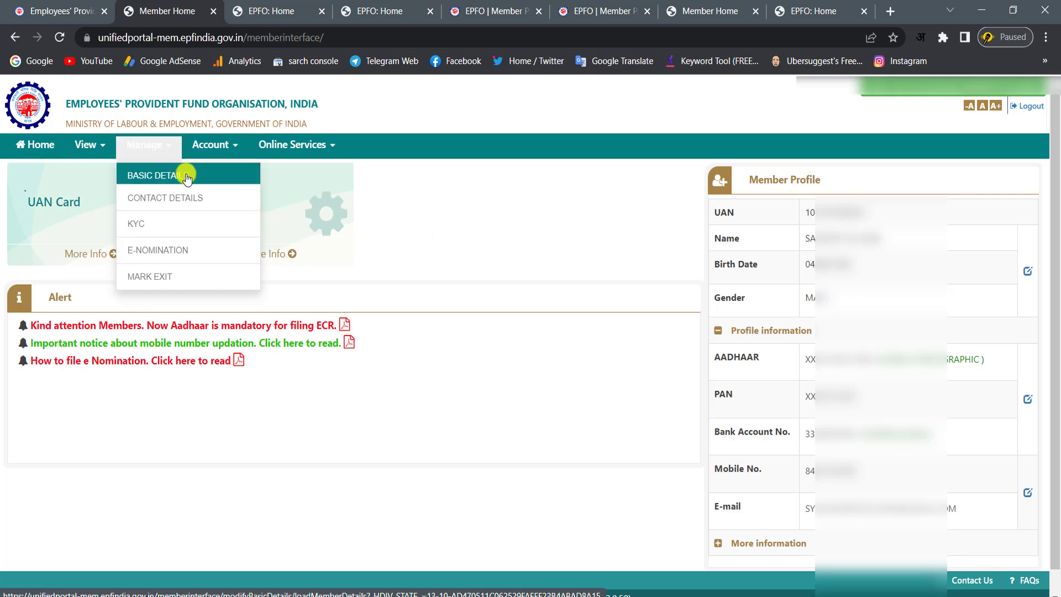
{"action": "right_click", "coordinate": [210, 178]}
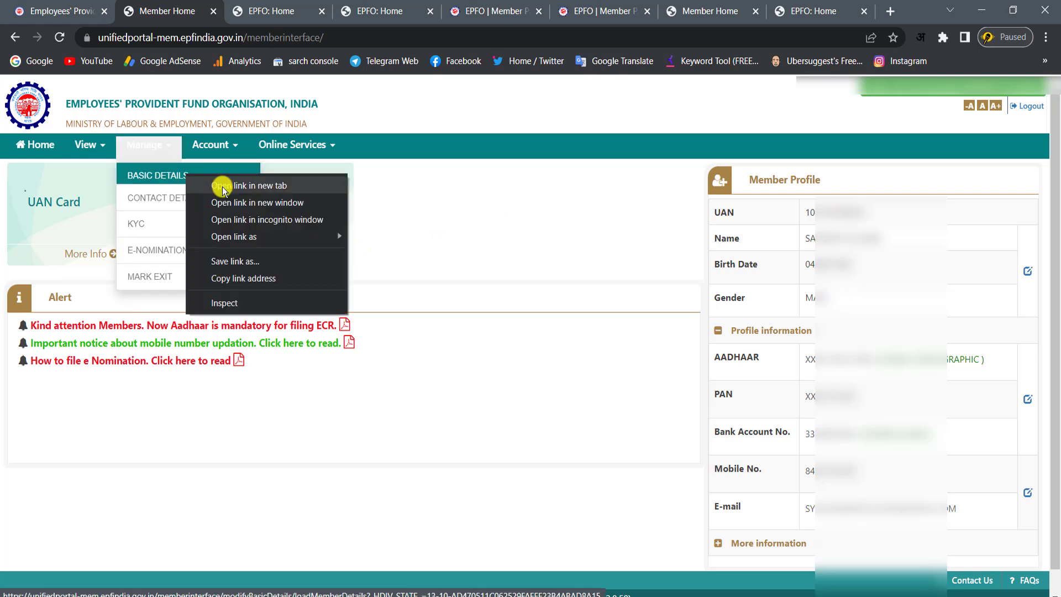
{"action": "left_click", "coordinate": [220, 184]}
{"action": "left_click", "coordinate": [258, 10]}
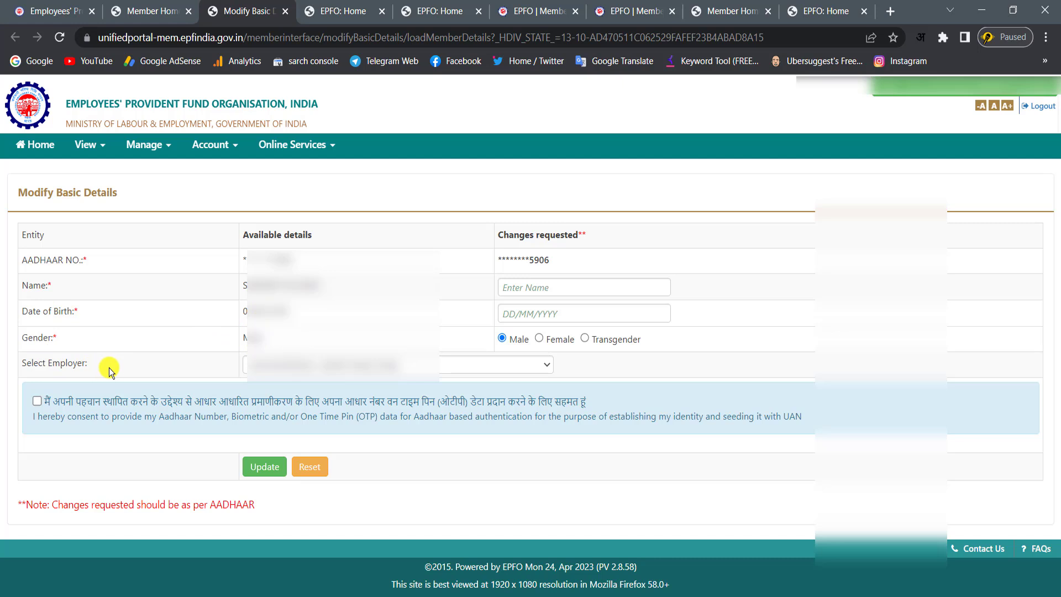
{"action": "left_click", "coordinate": [289, 364]}
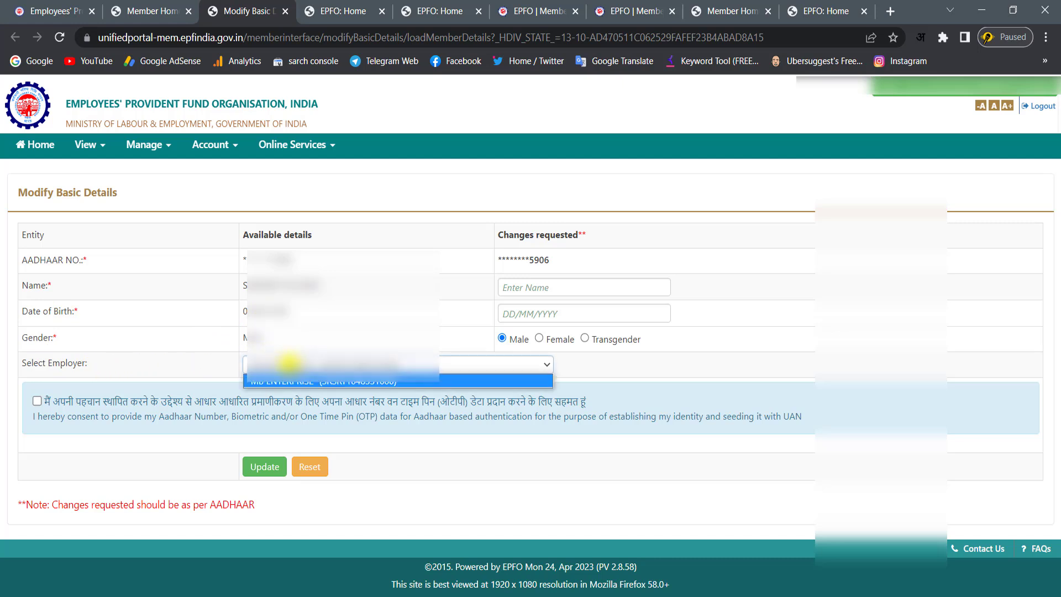
{"action": "left_click", "coordinate": [289, 364]}
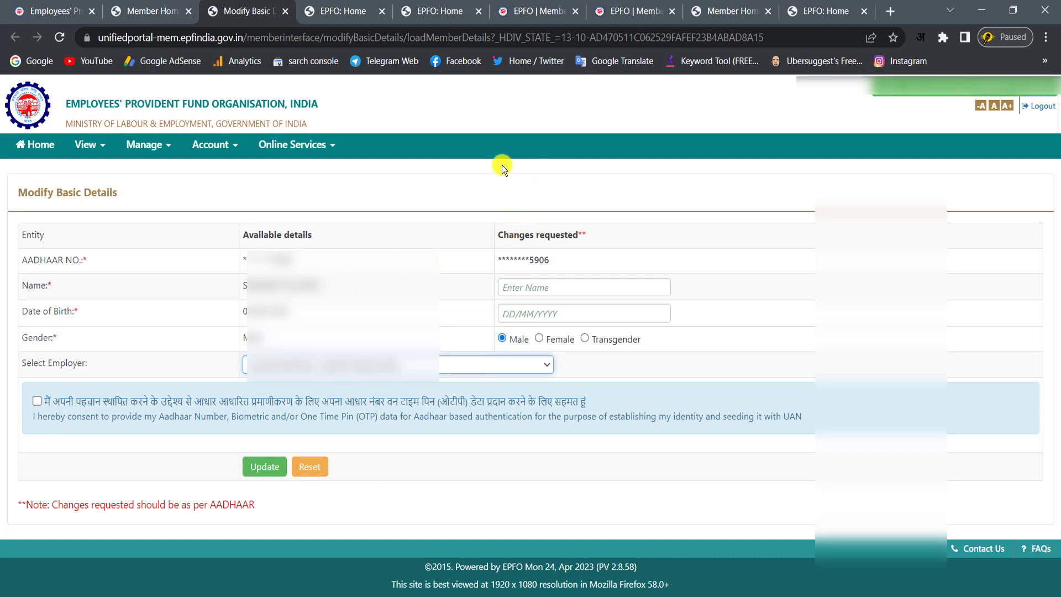
Go back to the member home page and open Contact Details in a new browser tab.
{"action": "key", "text": "ctrl+shift+Tab"}
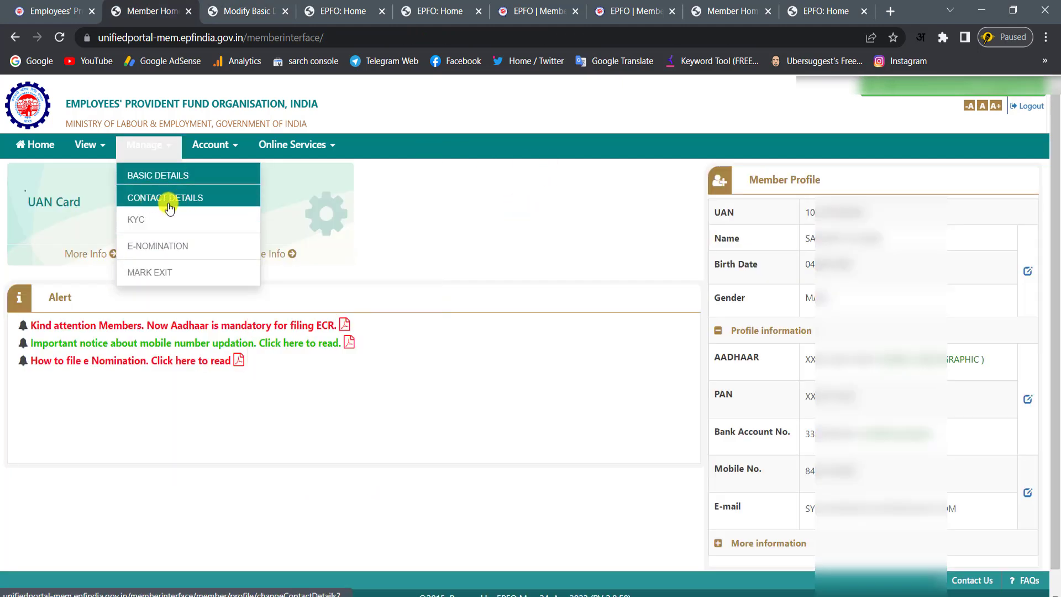
{"action": "right_click", "coordinate": [194, 203]}
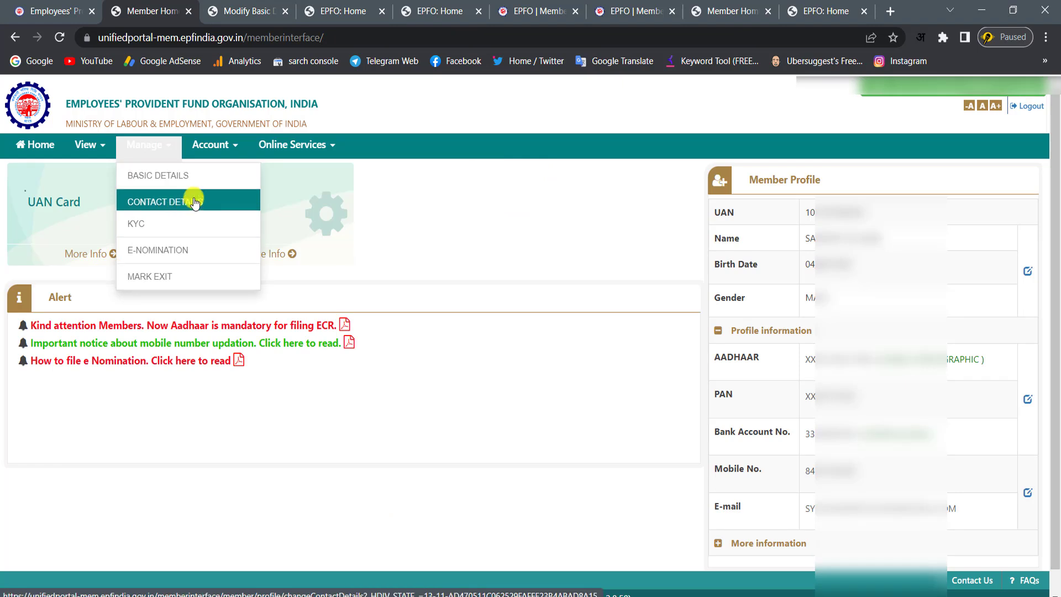
{"action": "left_click", "coordinate": [230, 142]}
{"action": "left_click", "coordinate": [312, 11]}
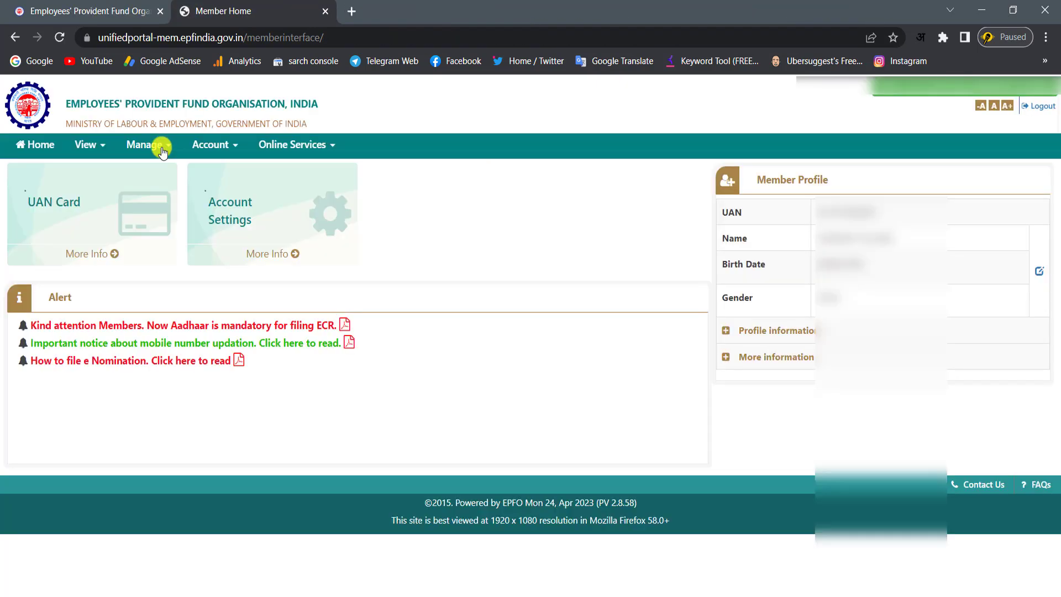
Open the KYC page from the Manage options in a new browser tab and switch to it.
{"action": "left_click", "coordinate": [159, 147]}
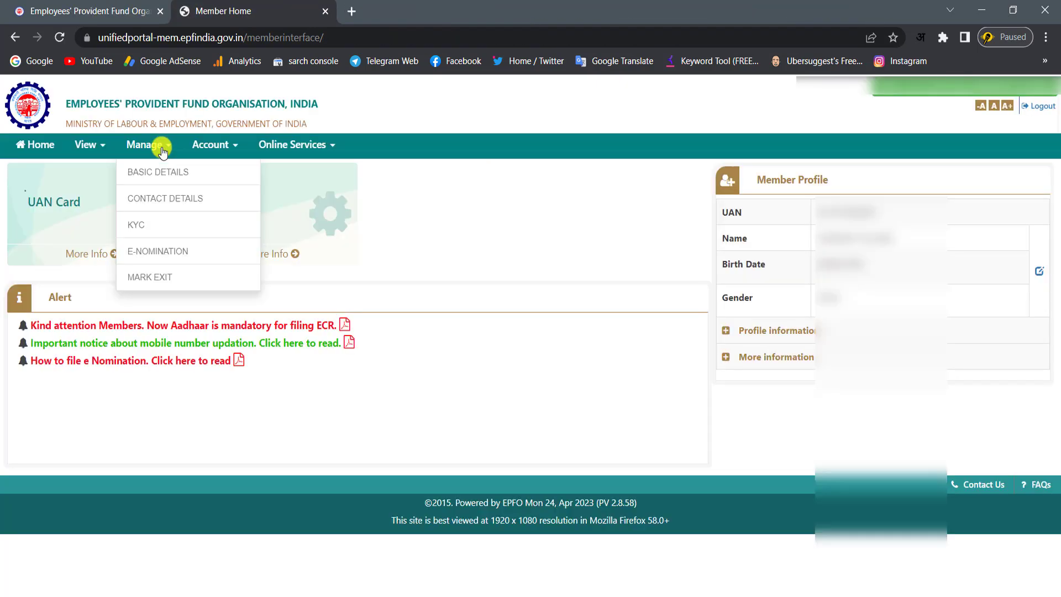
{"action": "right_click", "coordinate": [155, 231]}
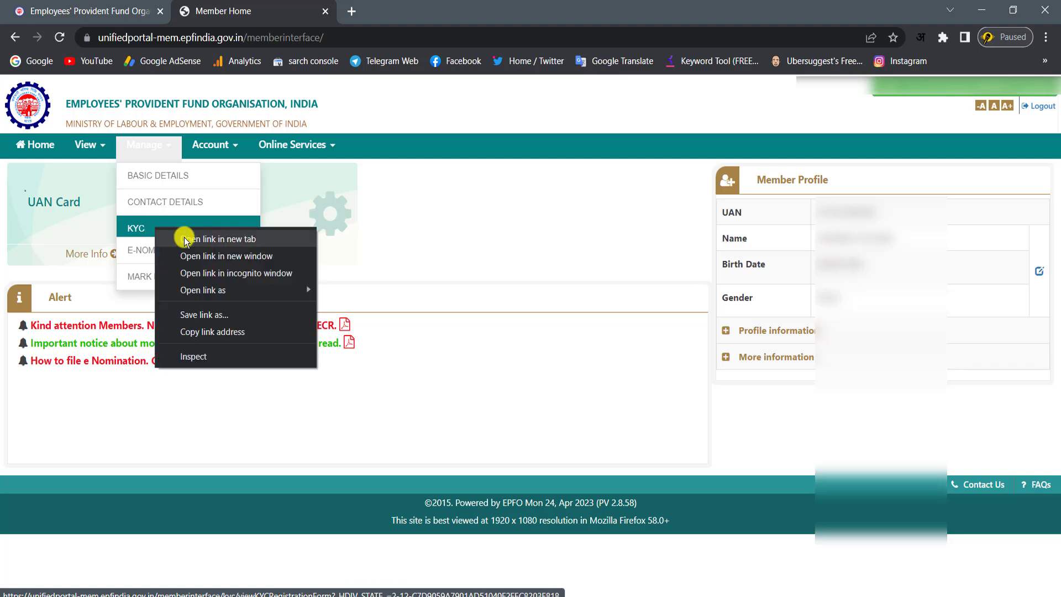
{"action": "left_click", "coordinate": [182, 237]}
{"action": "left_click", "coordinate": [405, 13]}
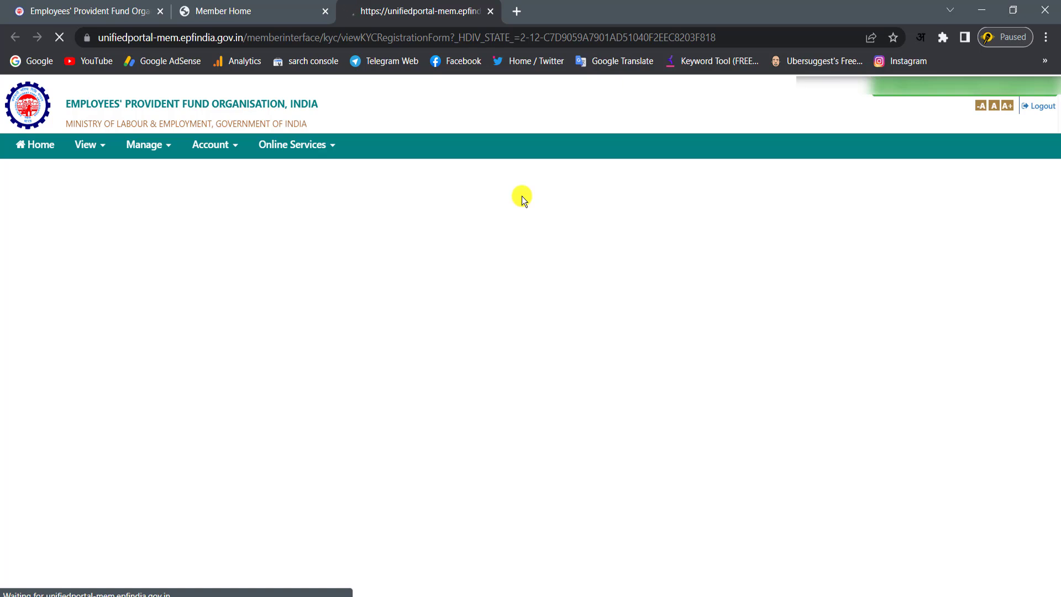
Return to the member home page and open E-Nomination in a new browser tab.
{"action": "left_click", "coordinate": [148, 144]}
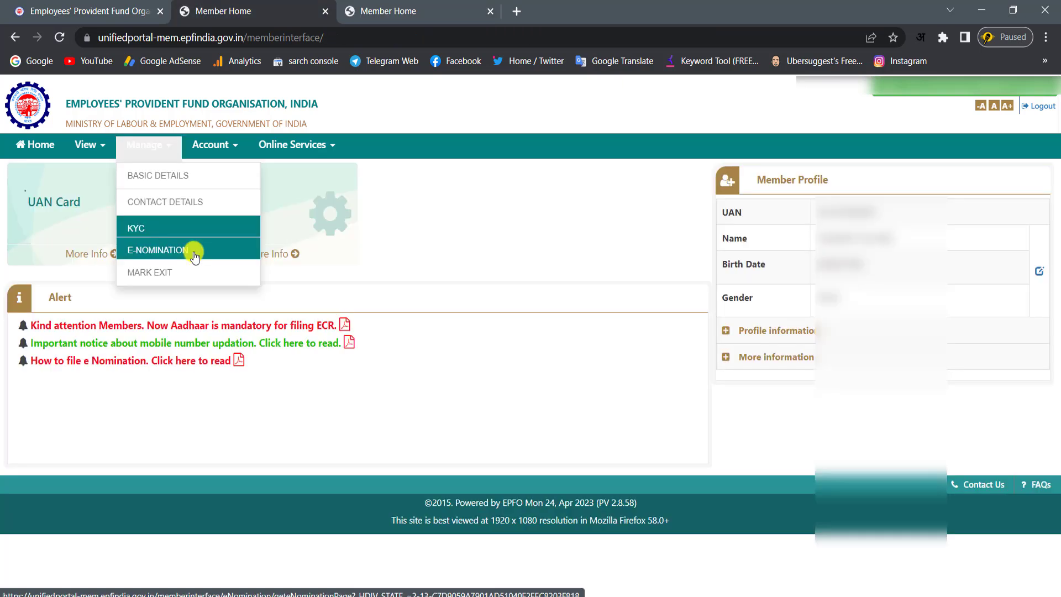
{"action": "right_click", "coordinate": [194, 255]}
{"action": "left_click", "coordinate": [221, 259]}
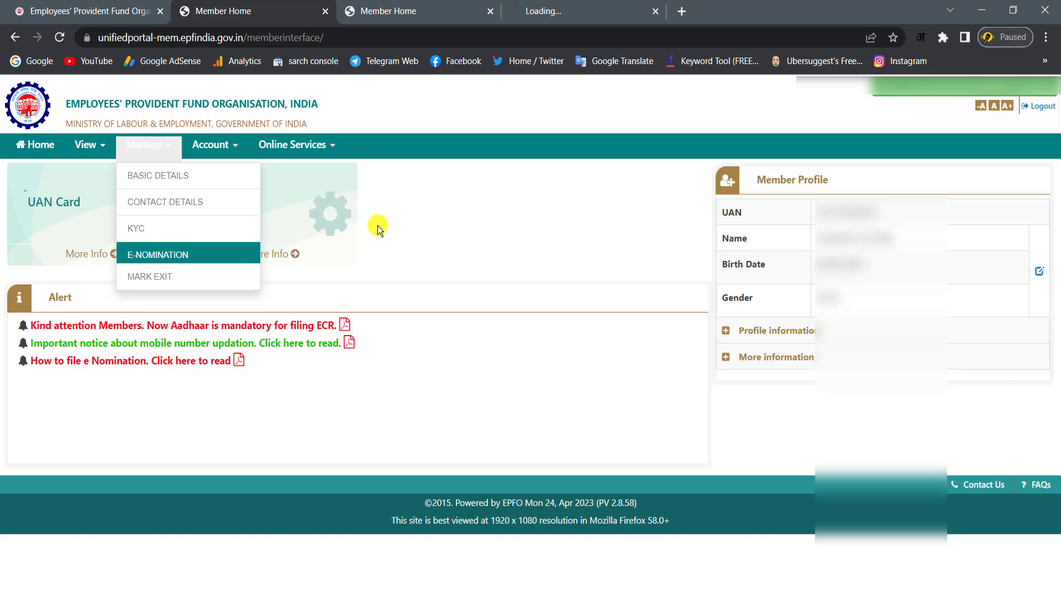